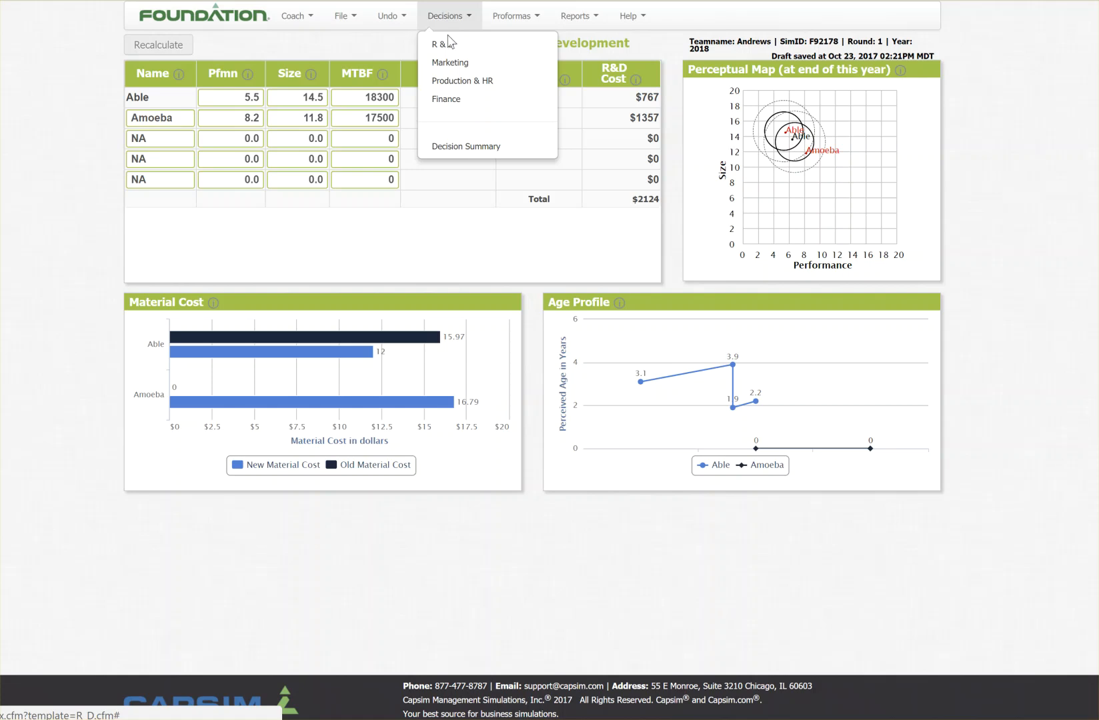
Leave Research & Development and open the Marketing decisions.
left_click(513, 241)
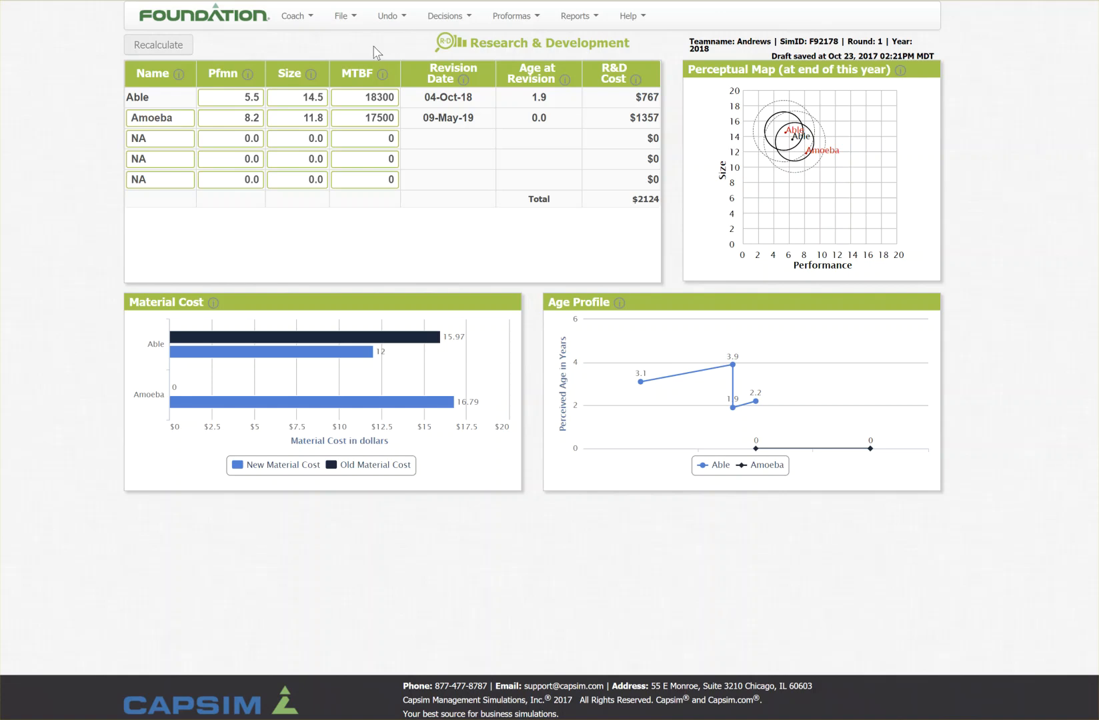
left_click(444, 20)
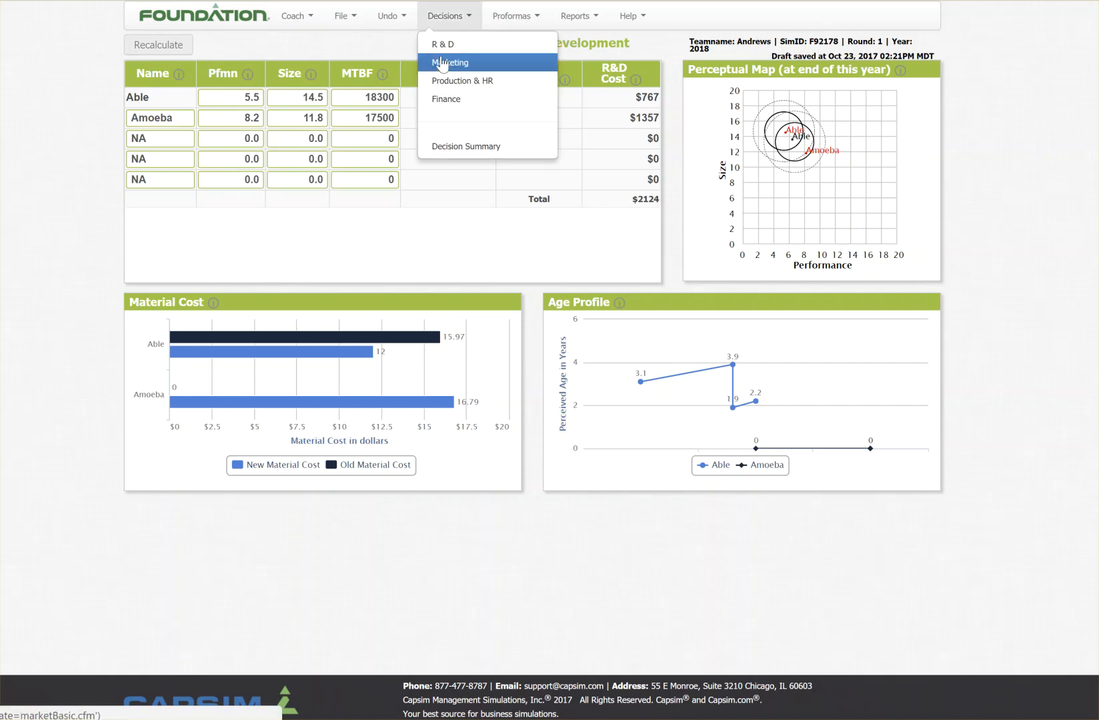
left_click(440, 60)
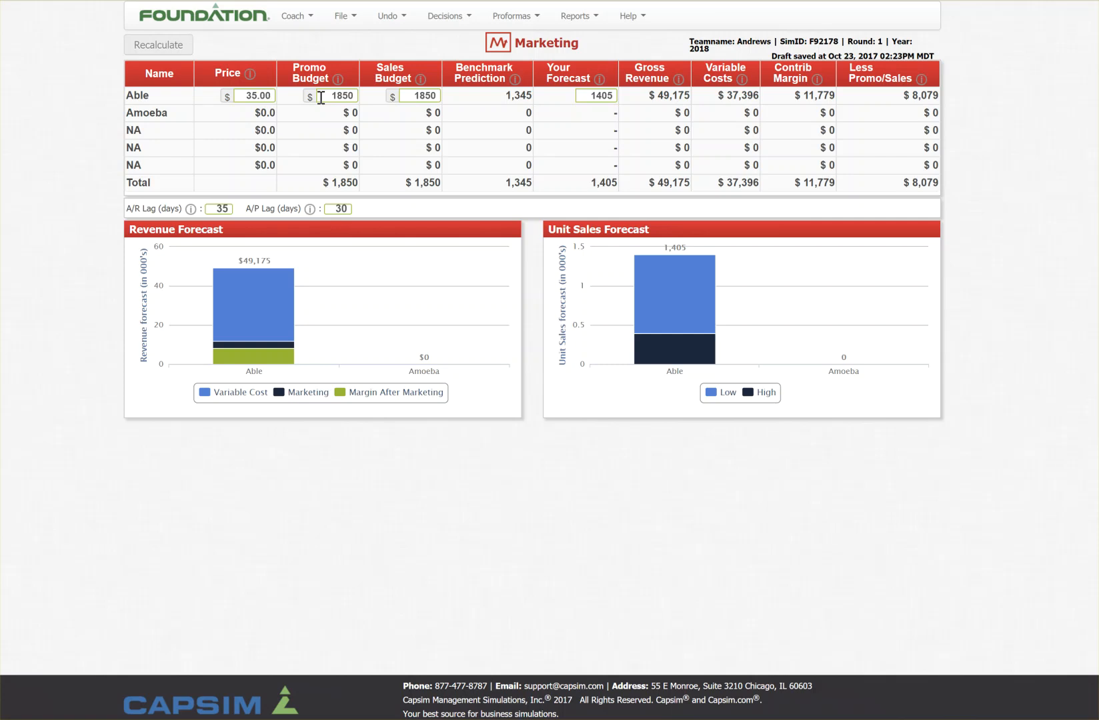
Test a price of $34.00 for Able with a recalculation, and restore the price to $35.00.
left_click_drag(480, 104, 539, 106)
left_click(539, 107)
left_click_drag(253, 96, 258, 98)
type("4")
left_click(196, 45)
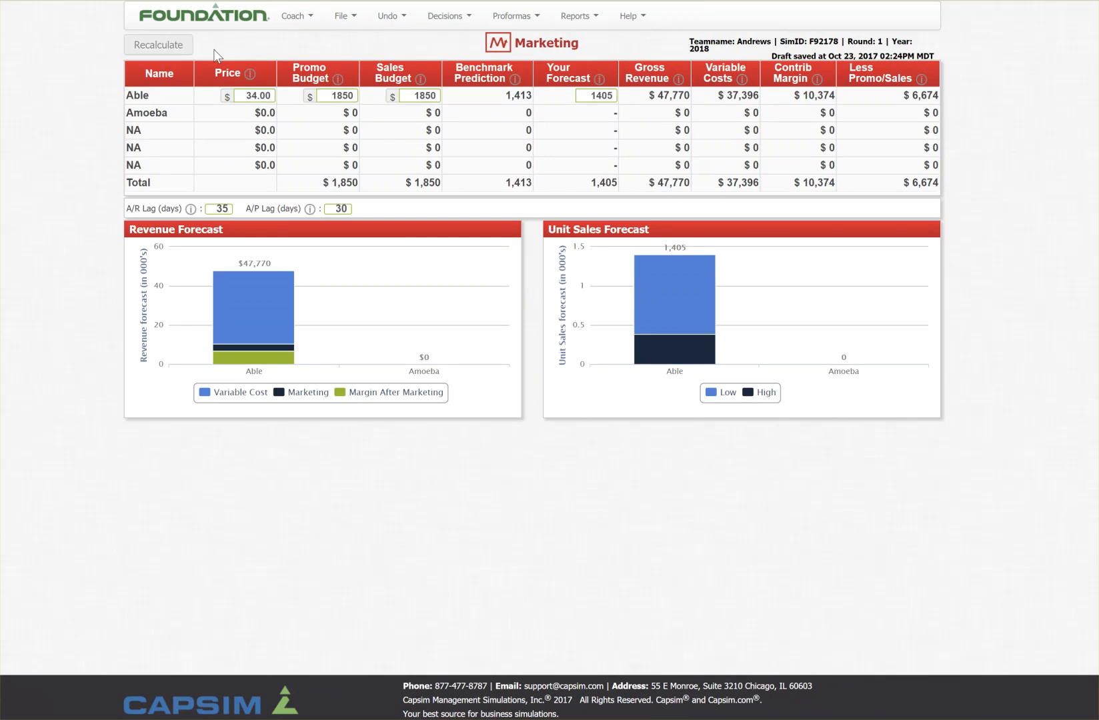
left_click_drag(254, 96, 256, 97)
type("5")
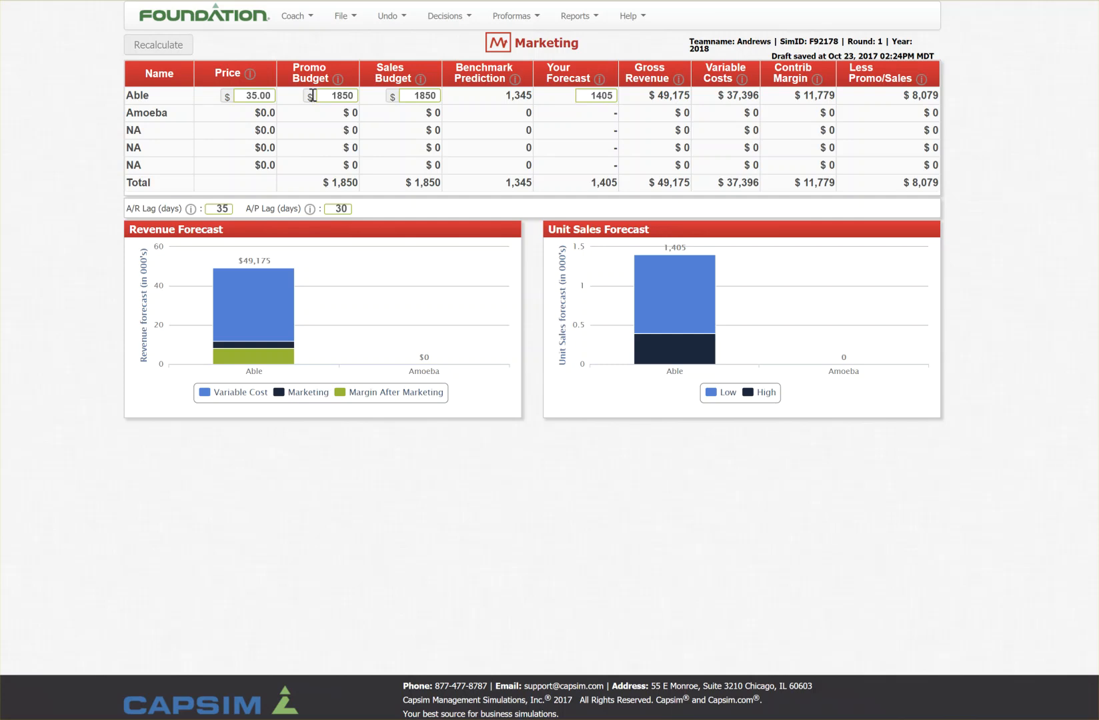
Open the Production & HR decisions and review this year's turnover rate and new employees in Staffing.
left_click(462, 20)
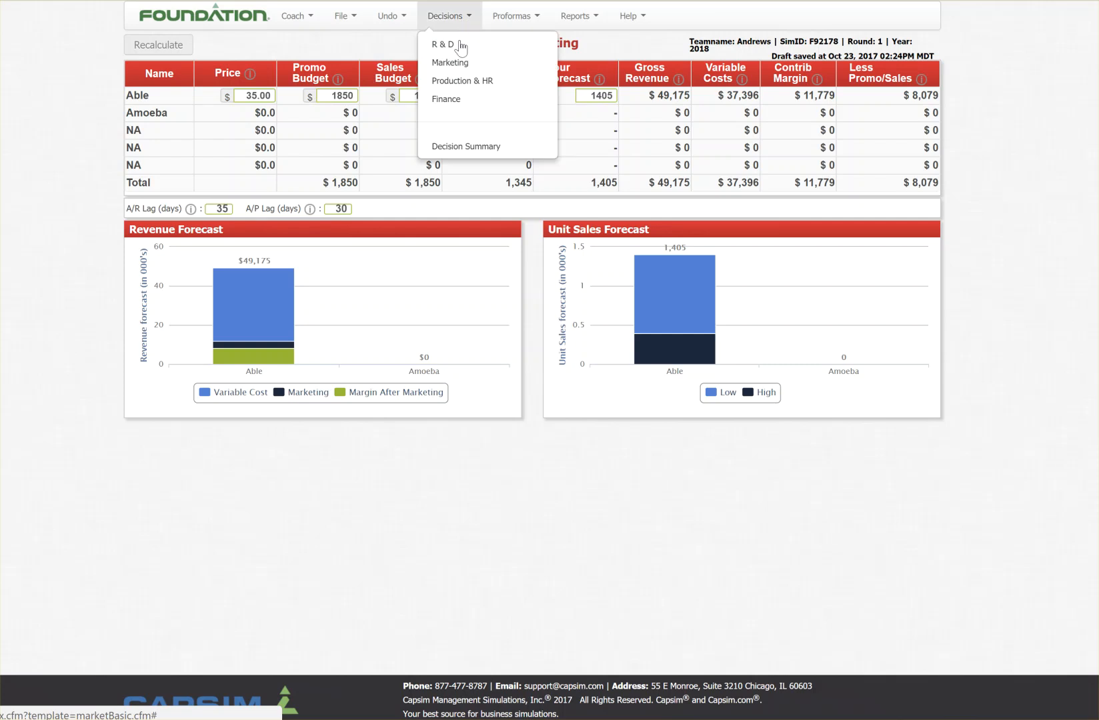
left_click(454, 82)
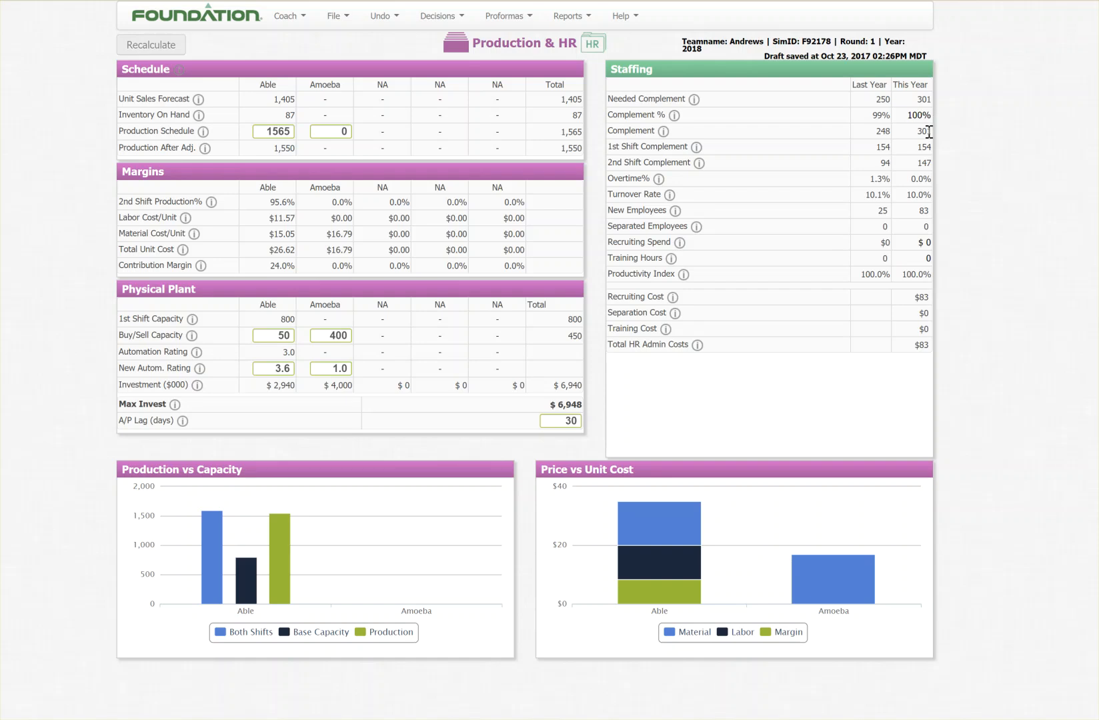
left_click(908, 198)
left_click(944, 205)
left_click(928, 212)
left_click(954, 222)
Inspect the margin, labor and material amounts in the Price vs Unit Cost chart for Able and Amoeba.
mouse_move(633, 590)
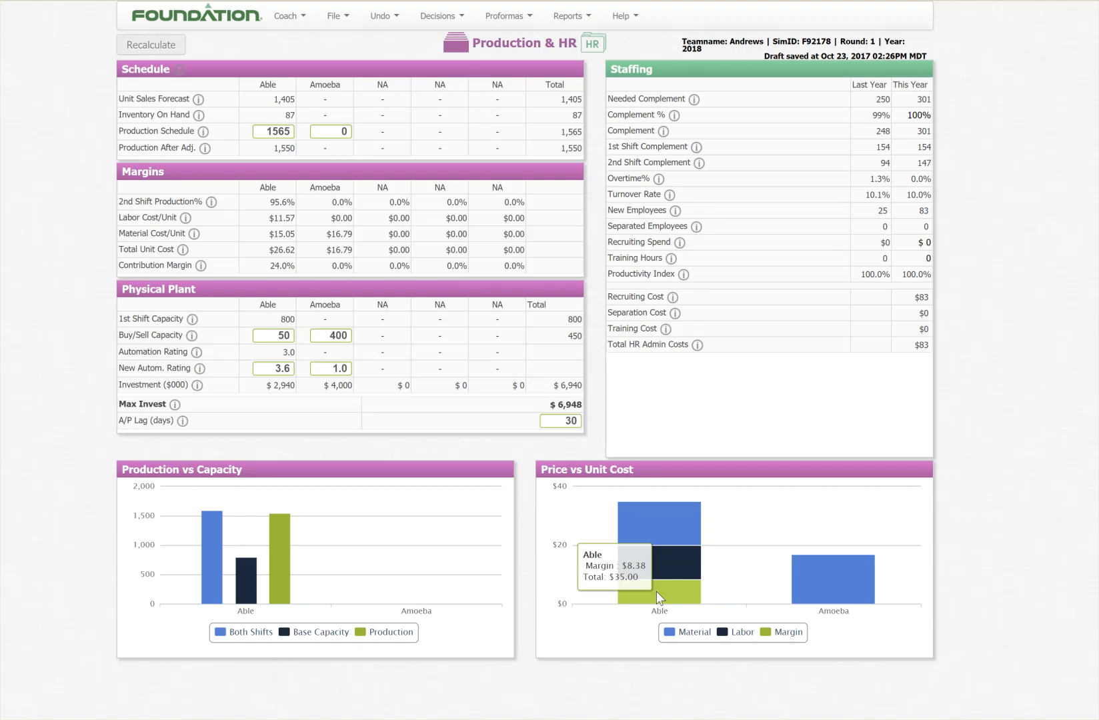
mouse_move(665, 570)
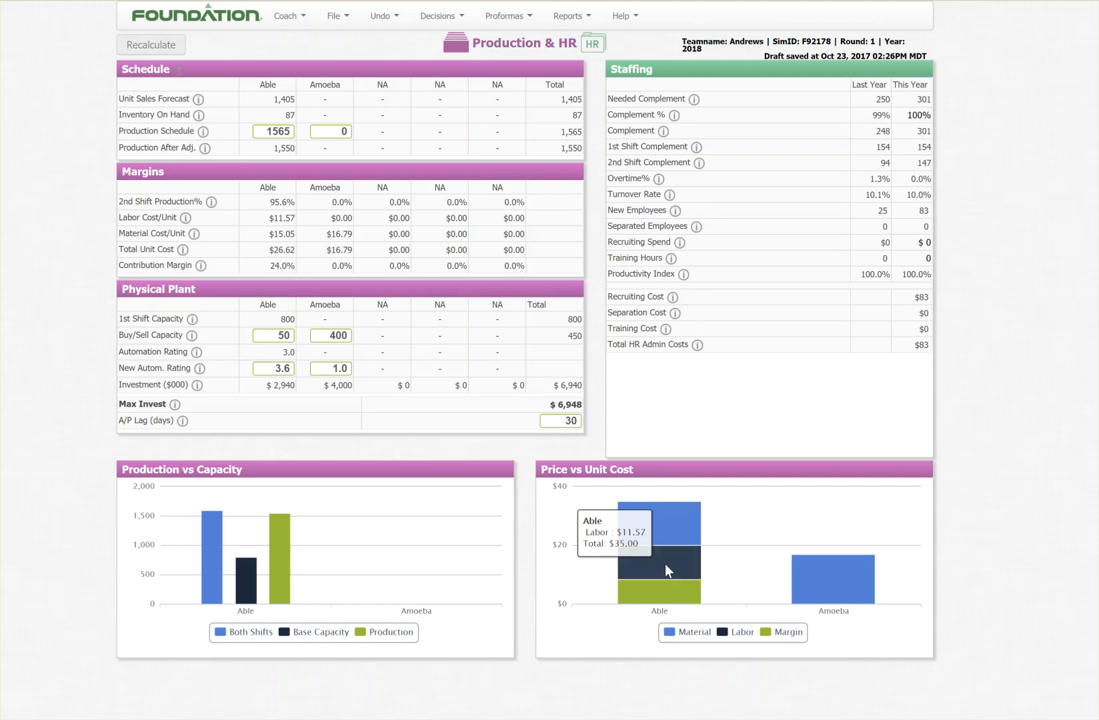
mouse_move(671, 524)
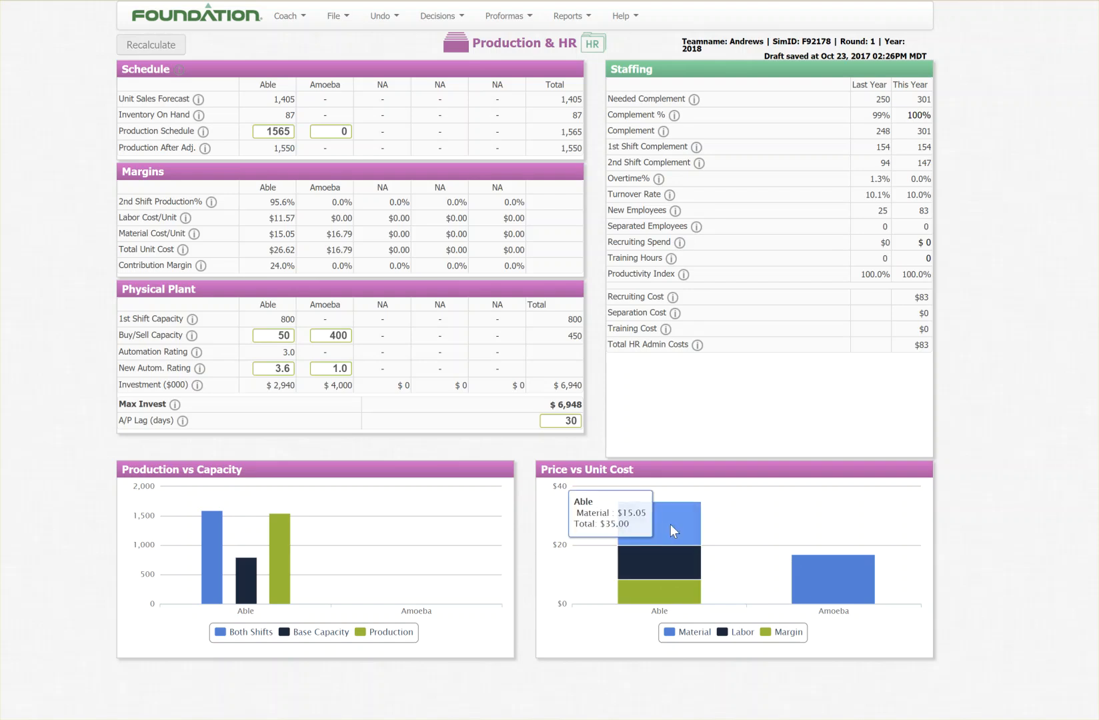
mouse_move(837, 586)
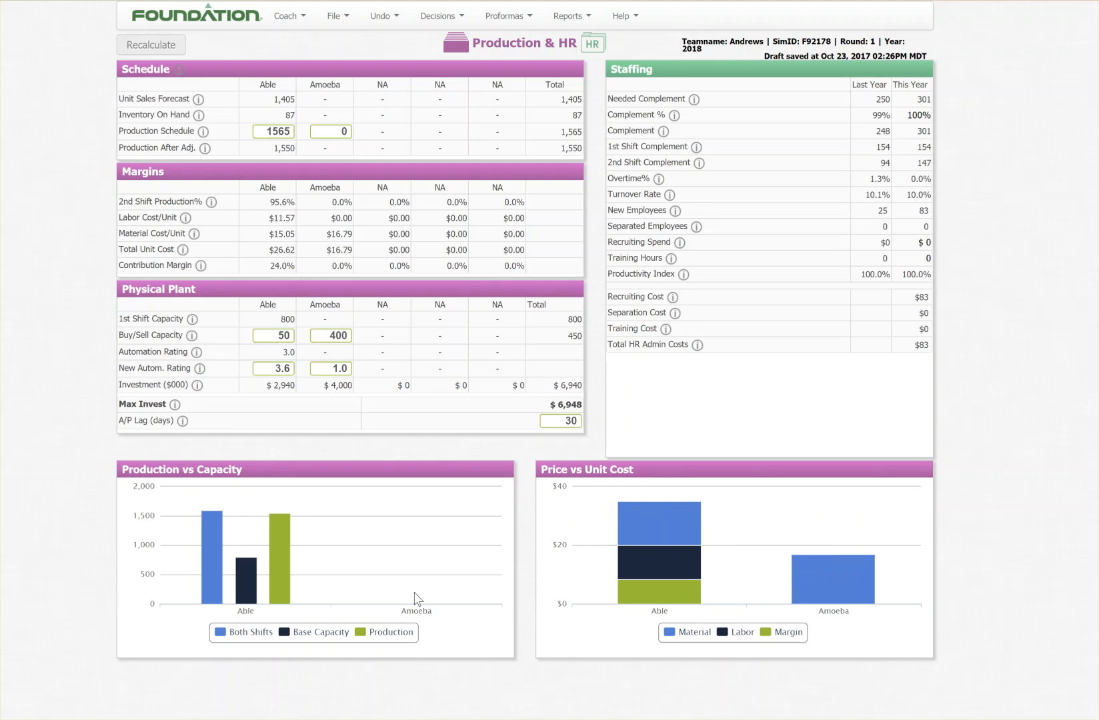
Open the Finance decisions and check the projected December 31, 2018 cash position.
left_click(441, 16)
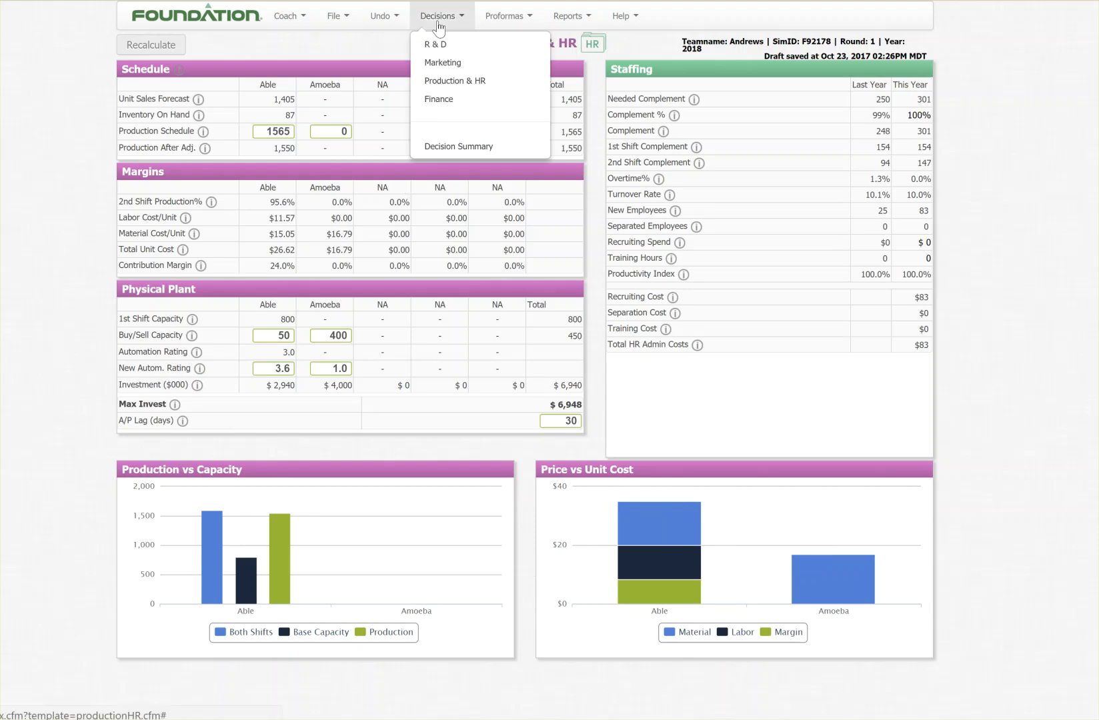
left_click(440, 100)
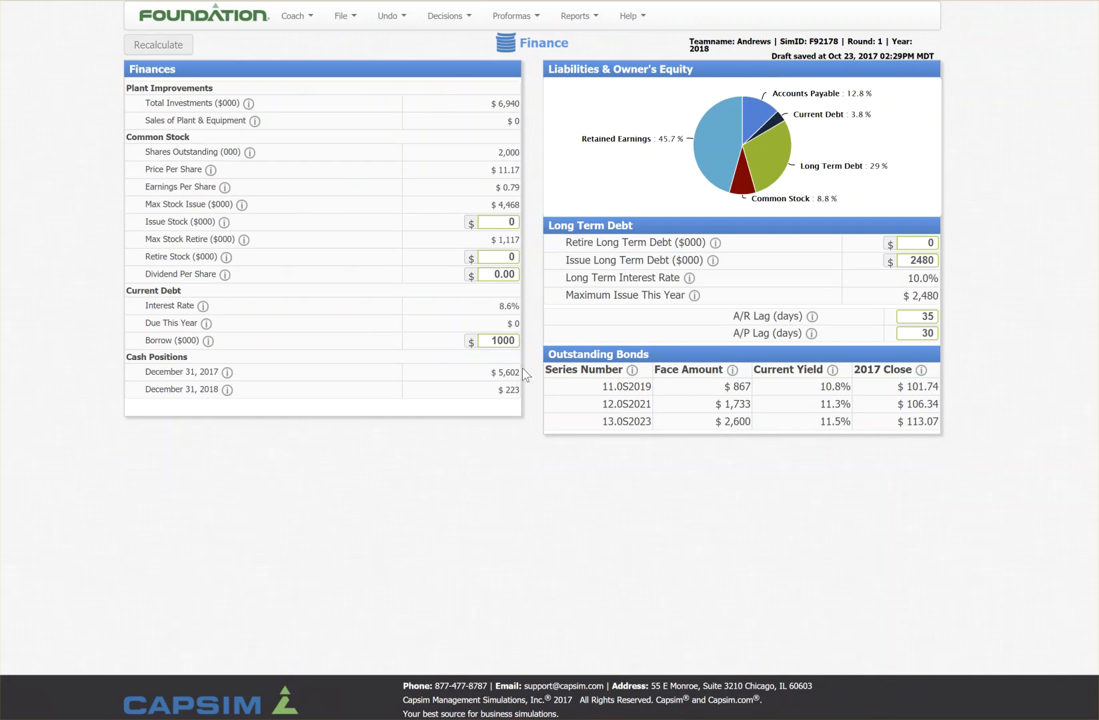
left_click_drag(507, 393, 520, 392)
Test current debt borrowing of 0 with a recalculation, and restore the Borrow amount to 1000.
left_click_drag(493, 341, 502, 343)
key("BackSpace")
left_click(208, 53)
left_click(188, 49)
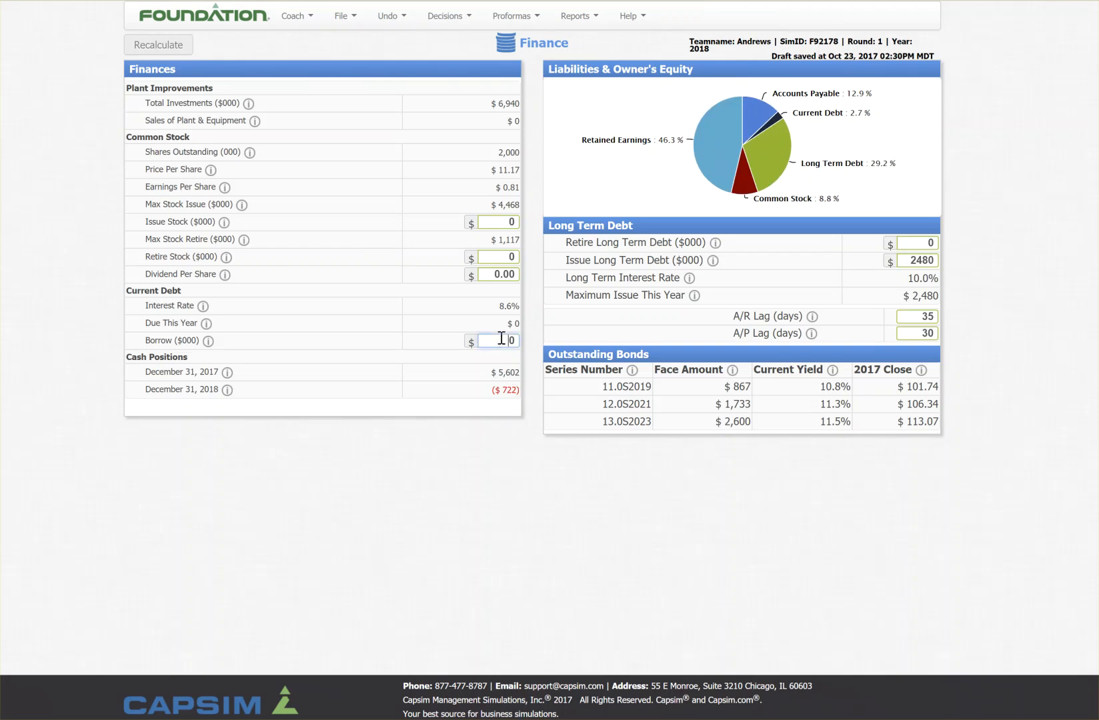
type("000")
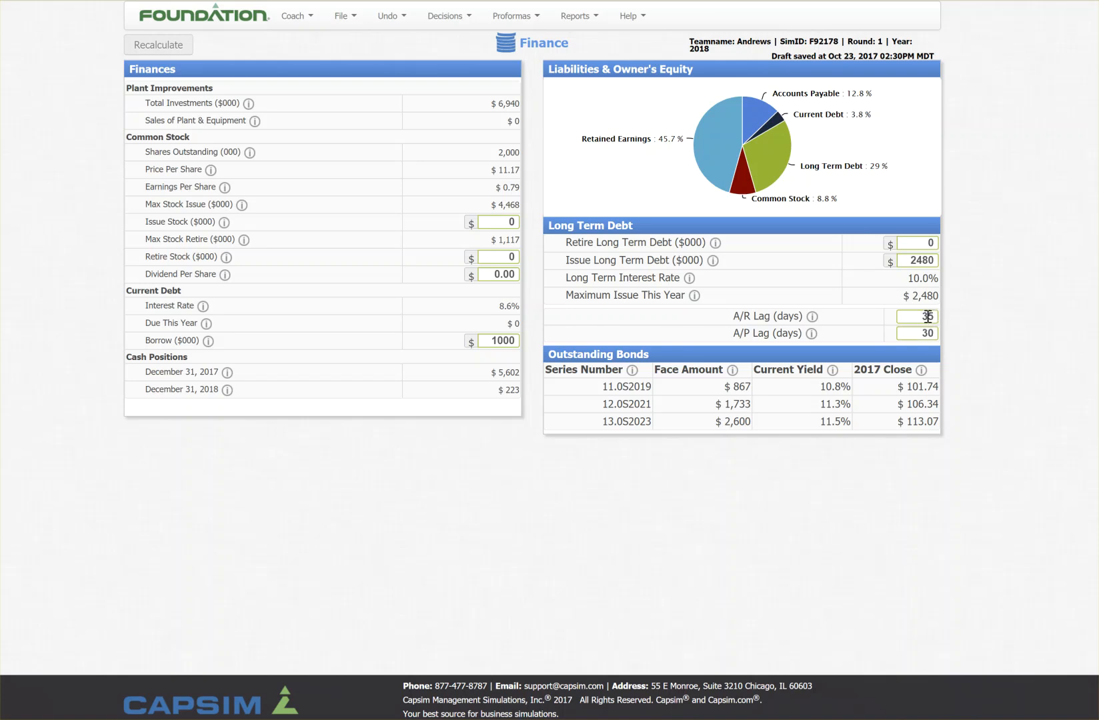
Try a different A/R lag with a recalculation, and set it back to 35 days.
left_click_drag(931, 317, 939, 317)
left_click(212, 51)
left_click_drag(928, 316, 942, 323)
left_click(206, 48)
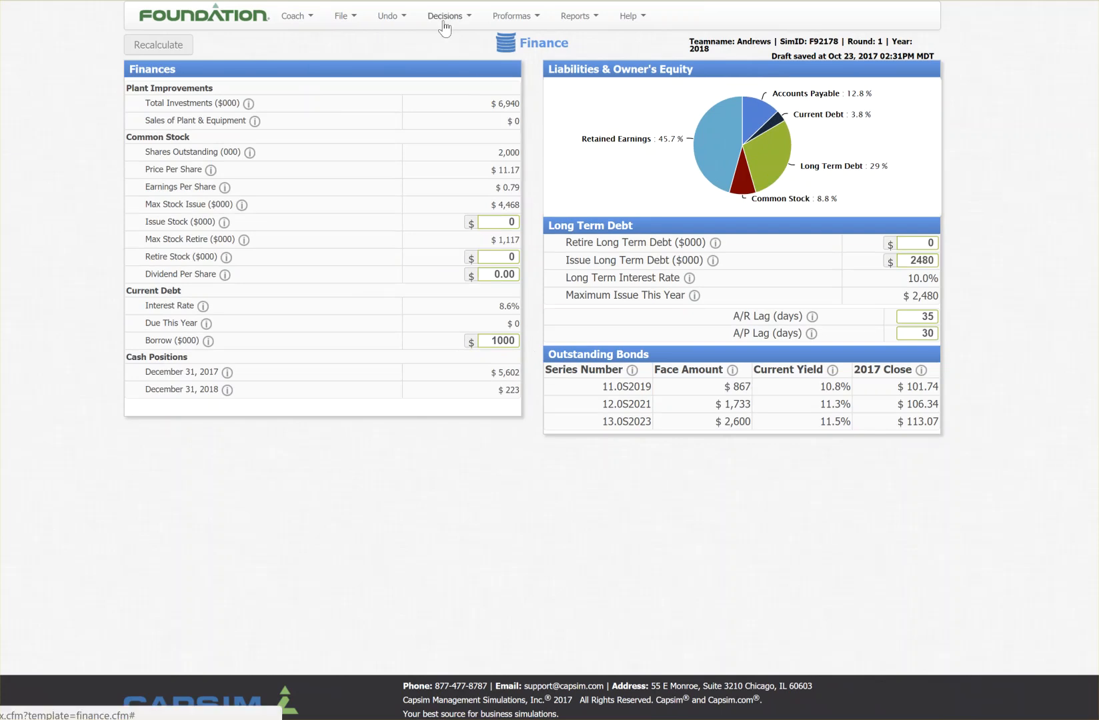
Open the proforma Balanced Scorecard and read the explanation of the Contribution Margin criterion.
left_click(511, 15)
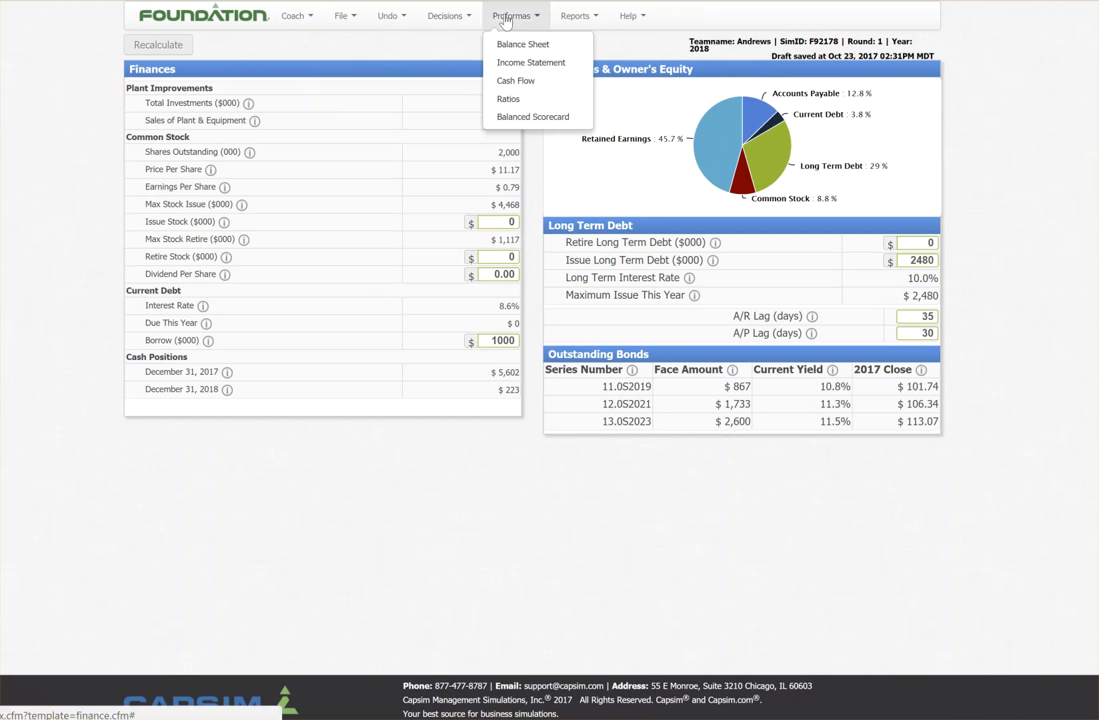
left_click(530, 119)
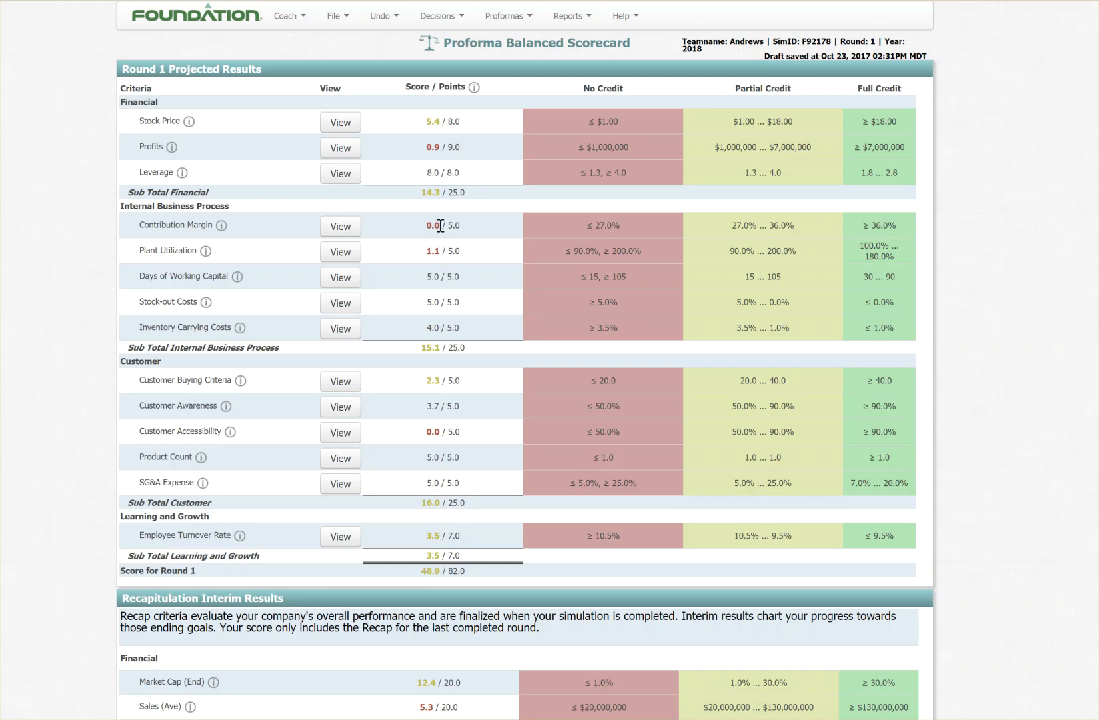
left_click(223, 227)
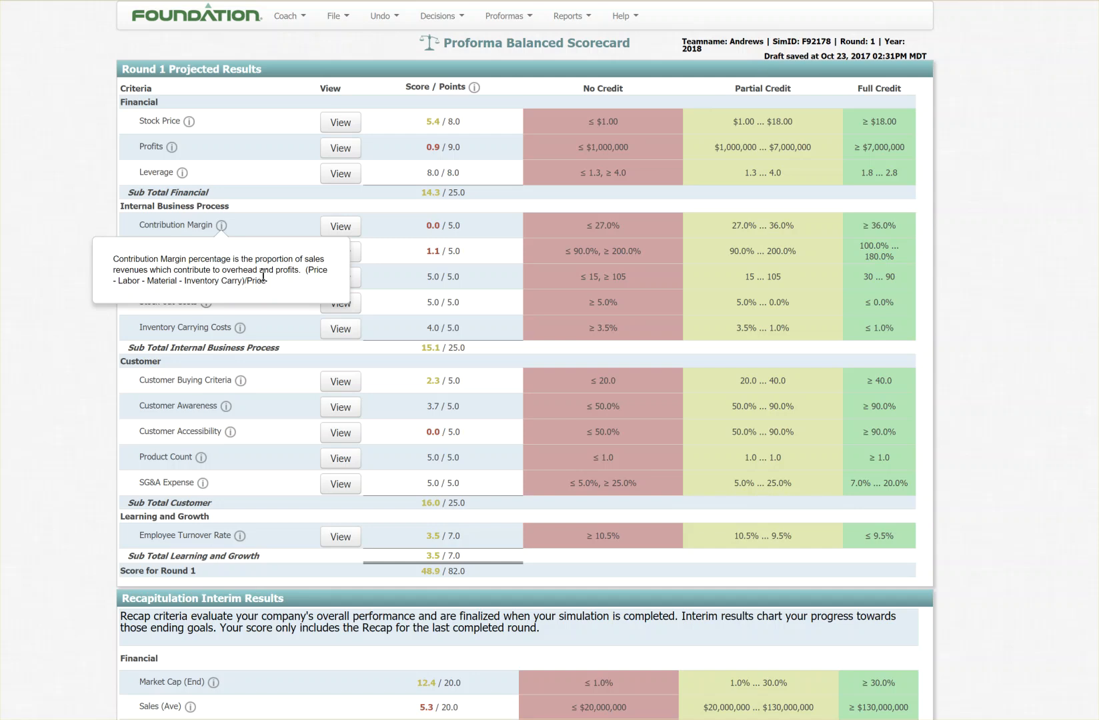
left_click(253, 213)
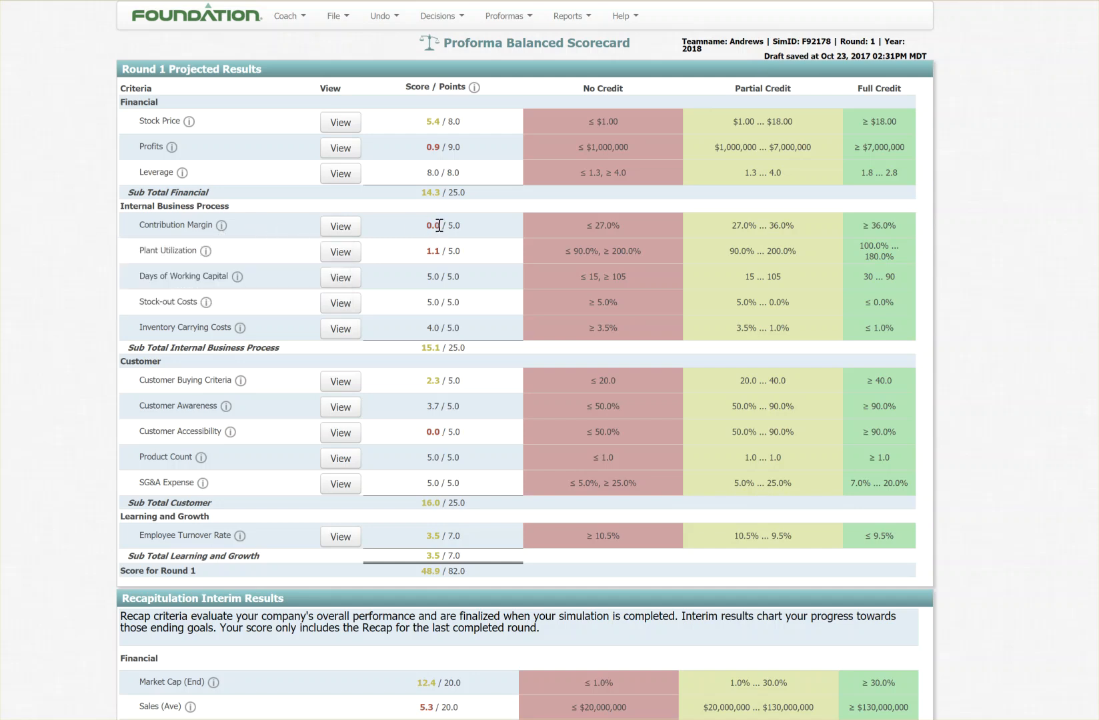
Review the Round 1 projected scores for contribution margin, inventory carrying costs and the round total.
left_click(474, 231)
double_click(430, 330)
left_click(467, 336)
left_click(475, 569)
left_click_drag(466, 571, 448, 572)
left_click(470, 575)
Examine the Recapitulation Interim Results, including the operating profit and weighted average customer survey scores.
scroll(491, 583, "down", 6)
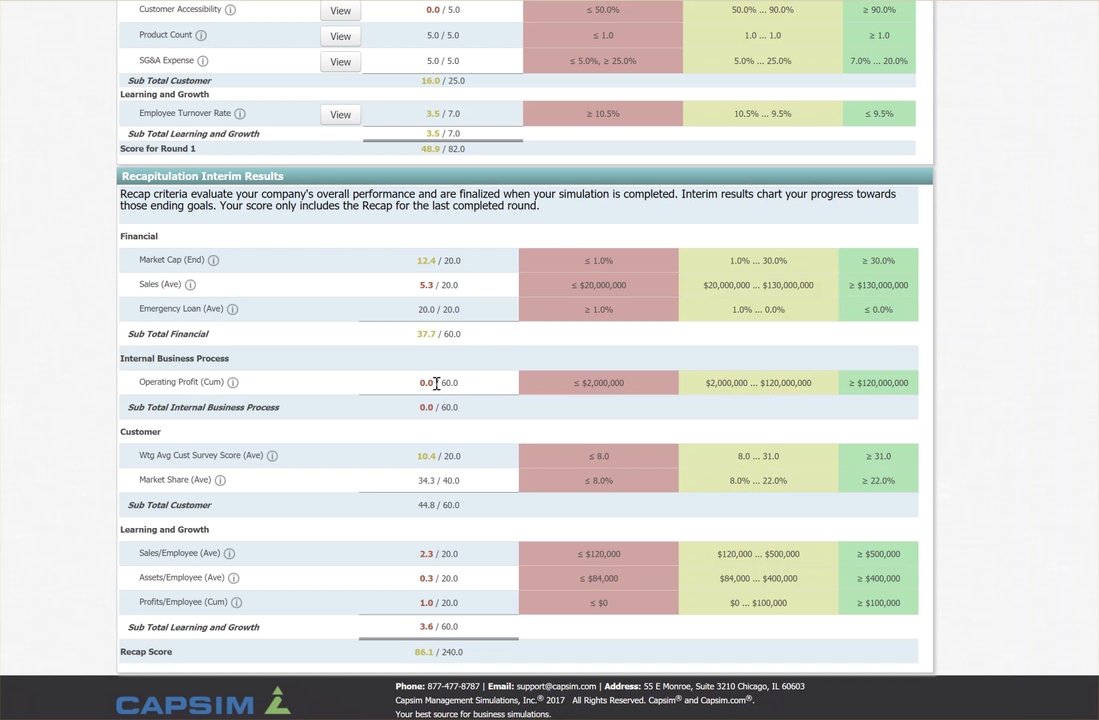
double_click(422, 456)
left_click(485, 467)
scroll(487, 542, "up", 6)
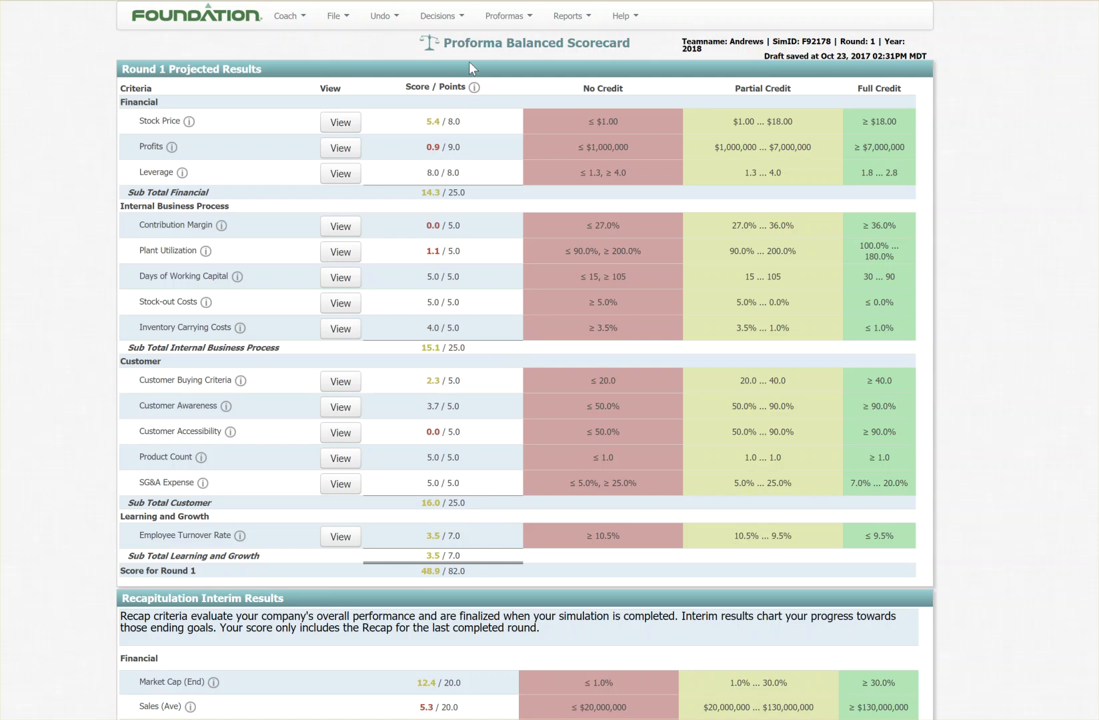
left_click(495, 20)
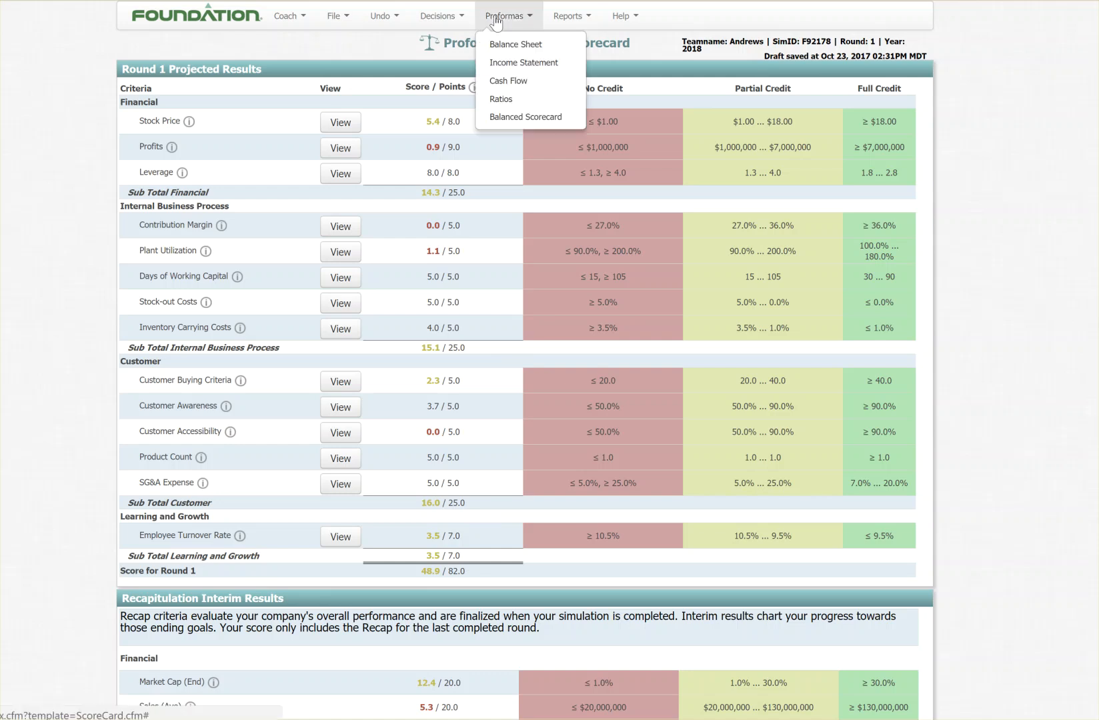
left_click(441, 20)
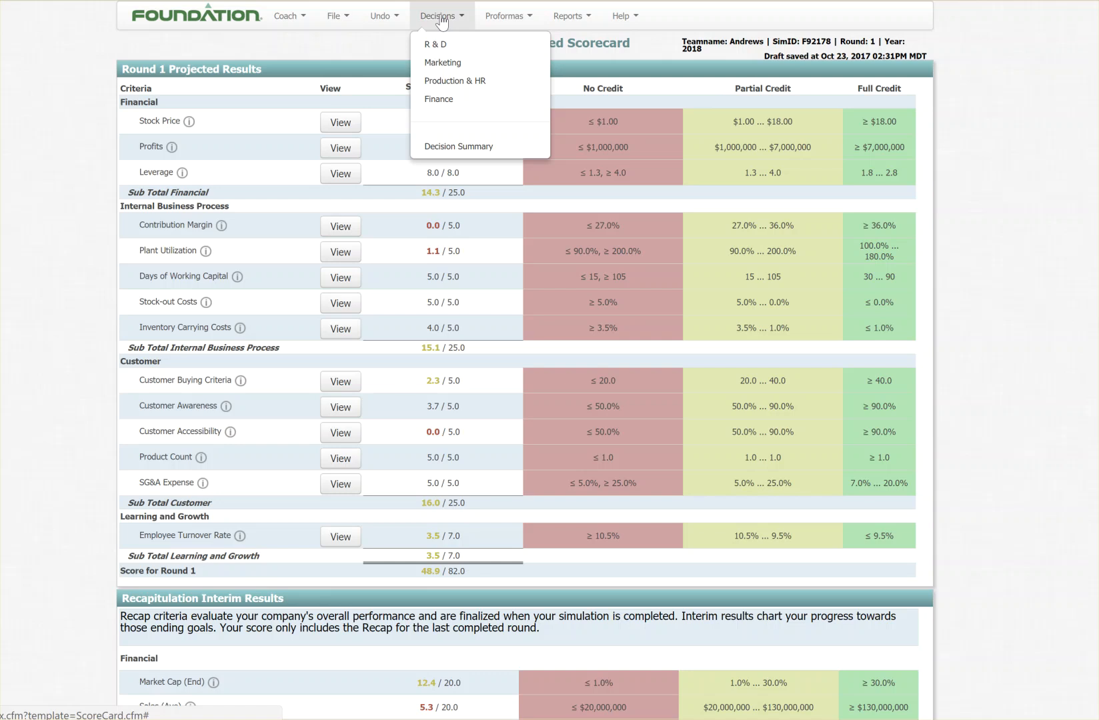
left_click(472, 148)
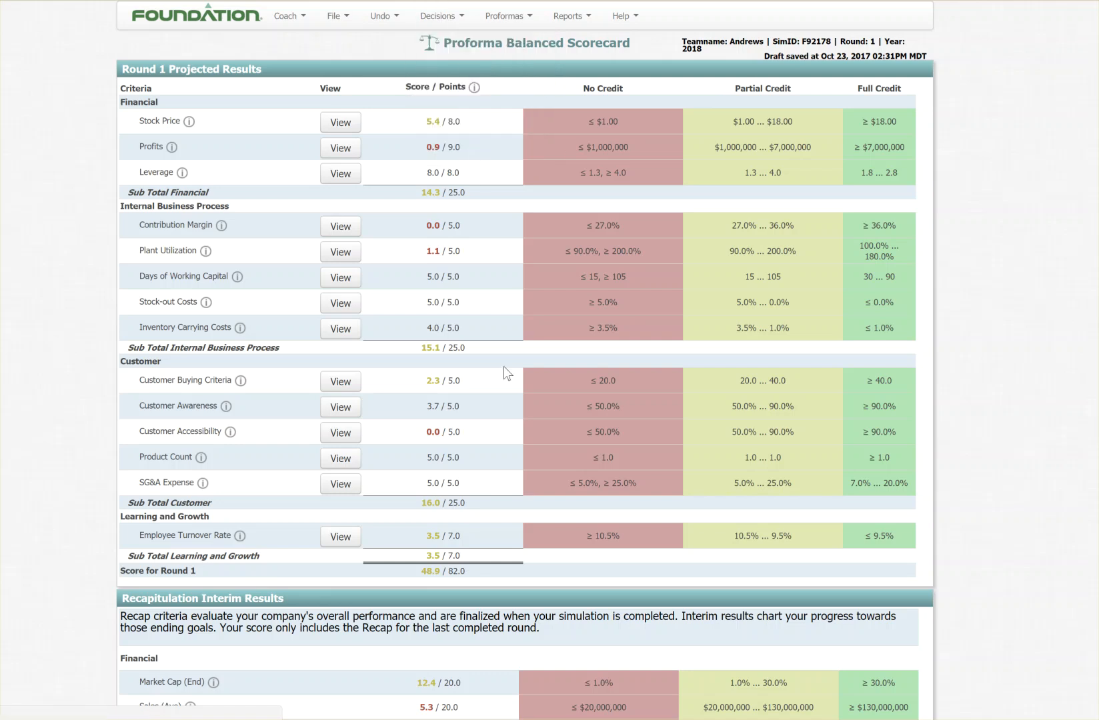